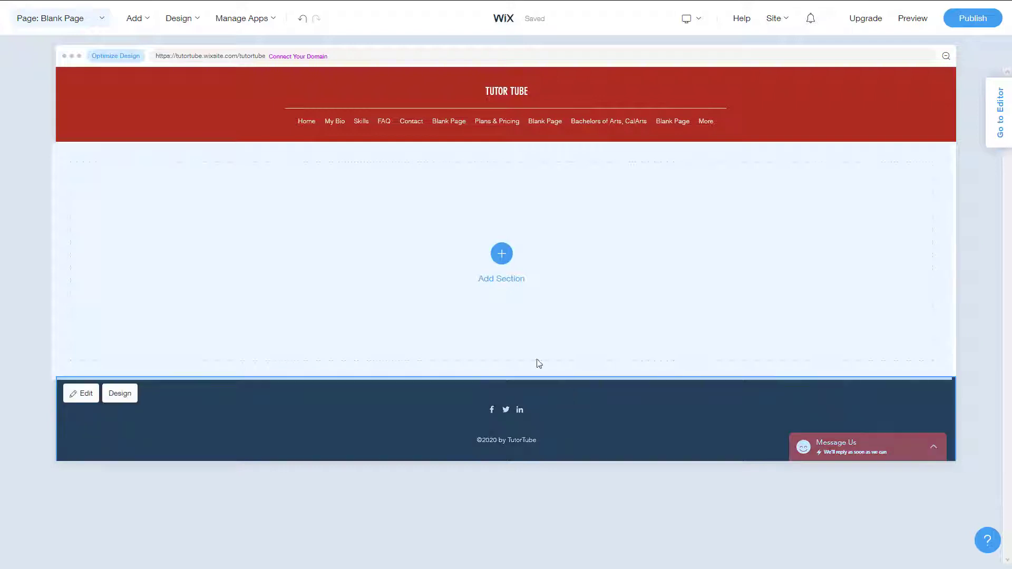
Step: Add a Blog Feed section to the blank page using the three-column layout with titles overlaid on the images
click(494, 251)
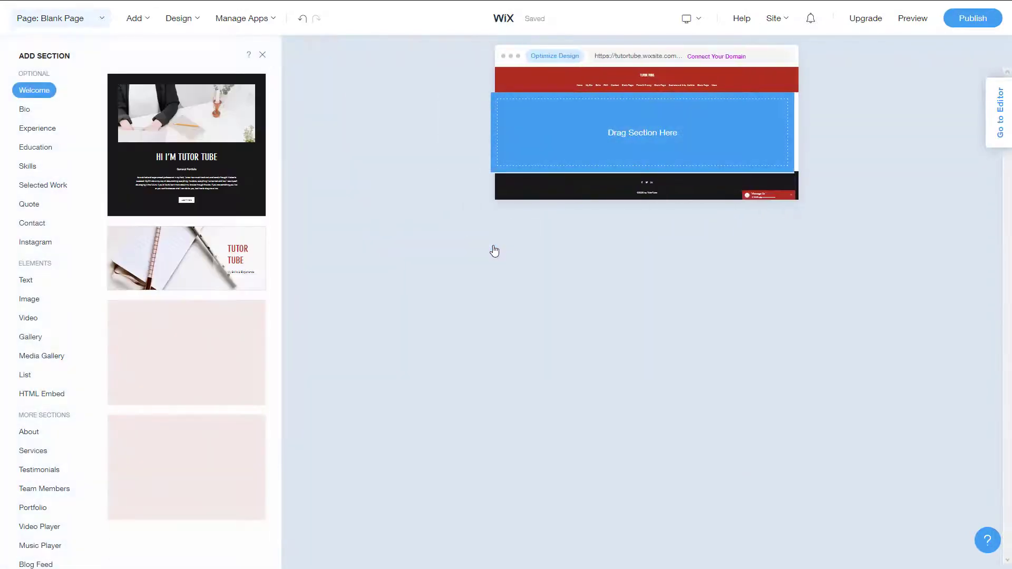
scroll(46, 493, down, 1)
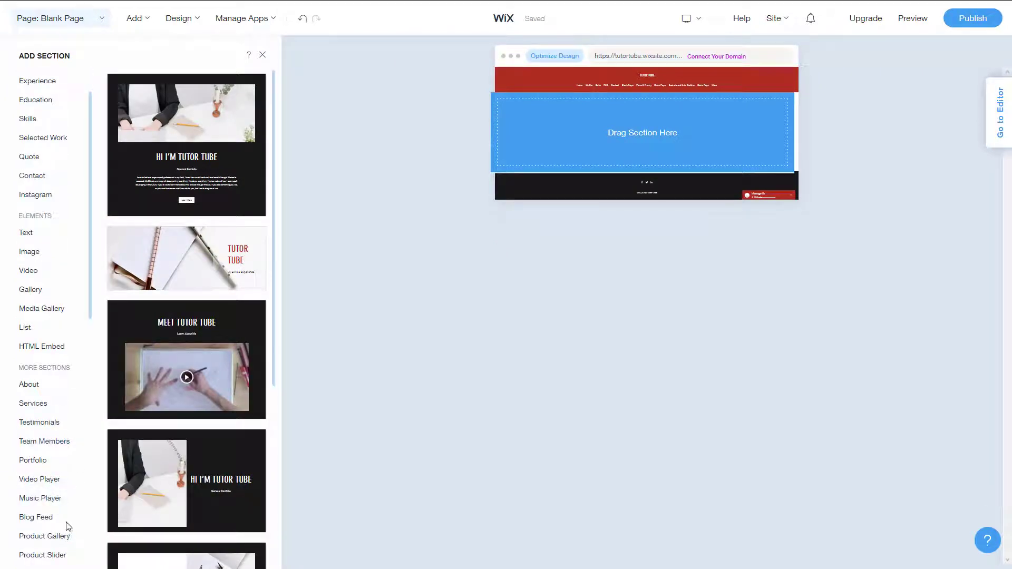
click(42, 523)
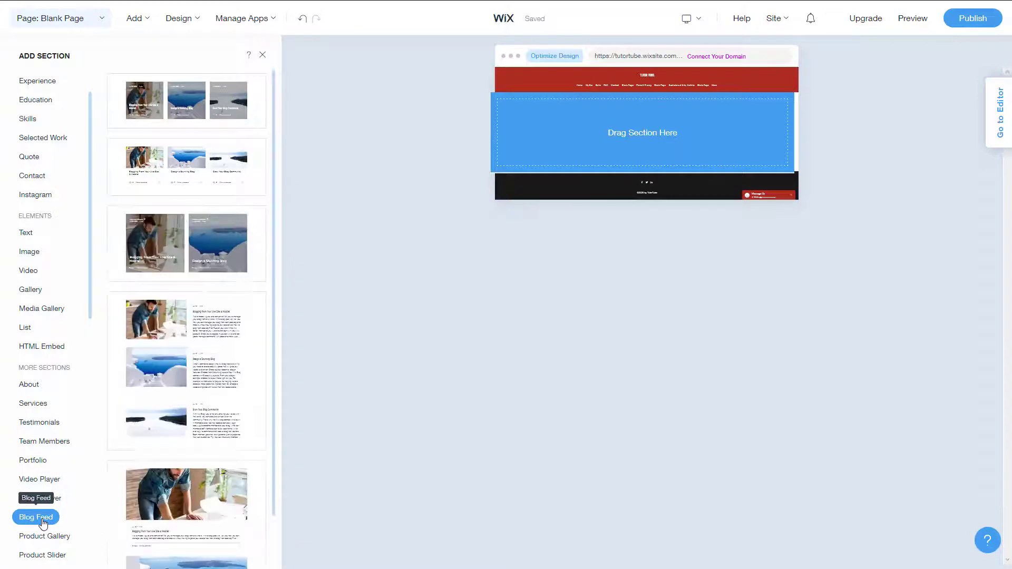
scroll(190, 289, down, 1)
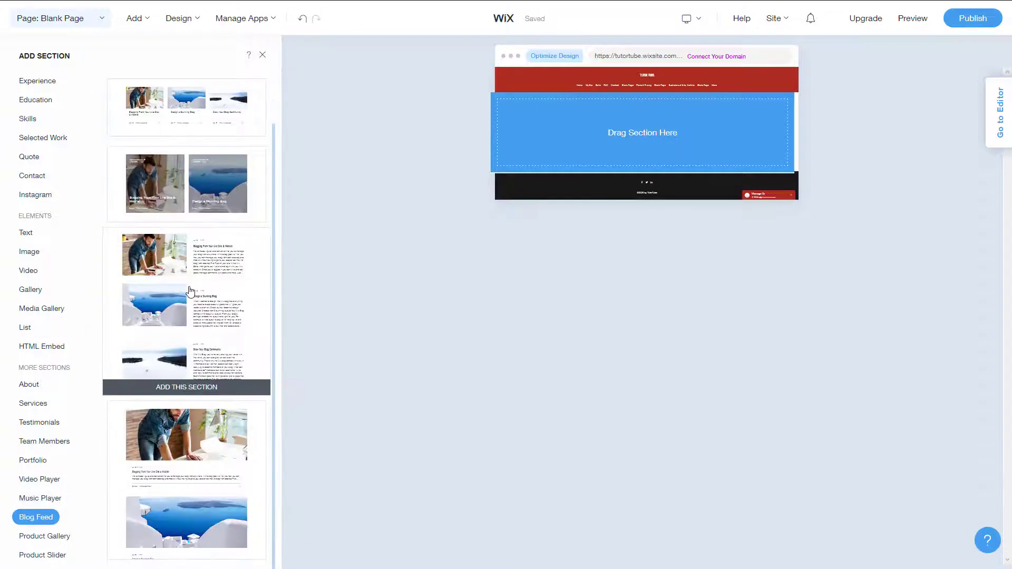
scroll(242, 430, up, 1)
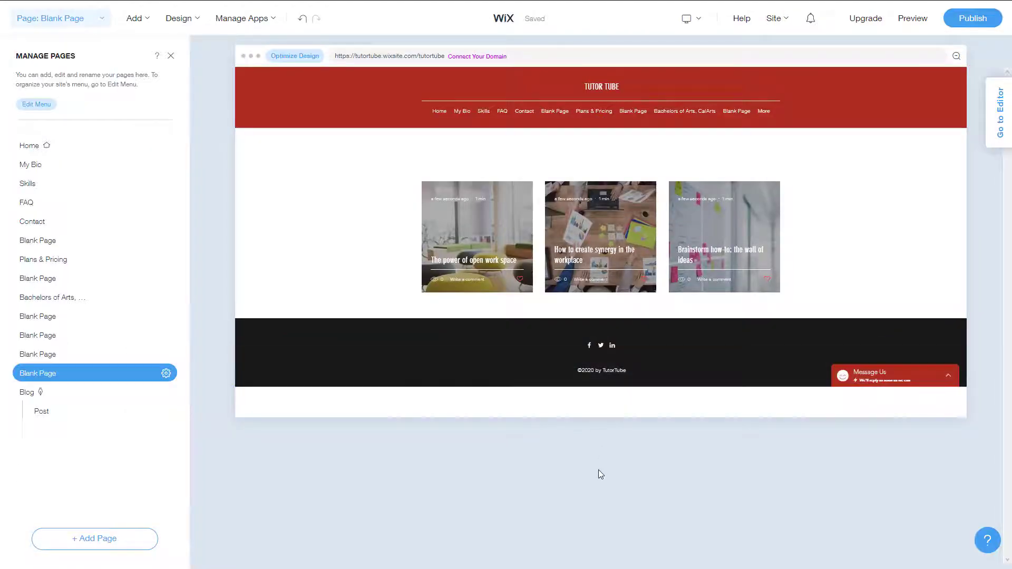
click(460, 227)
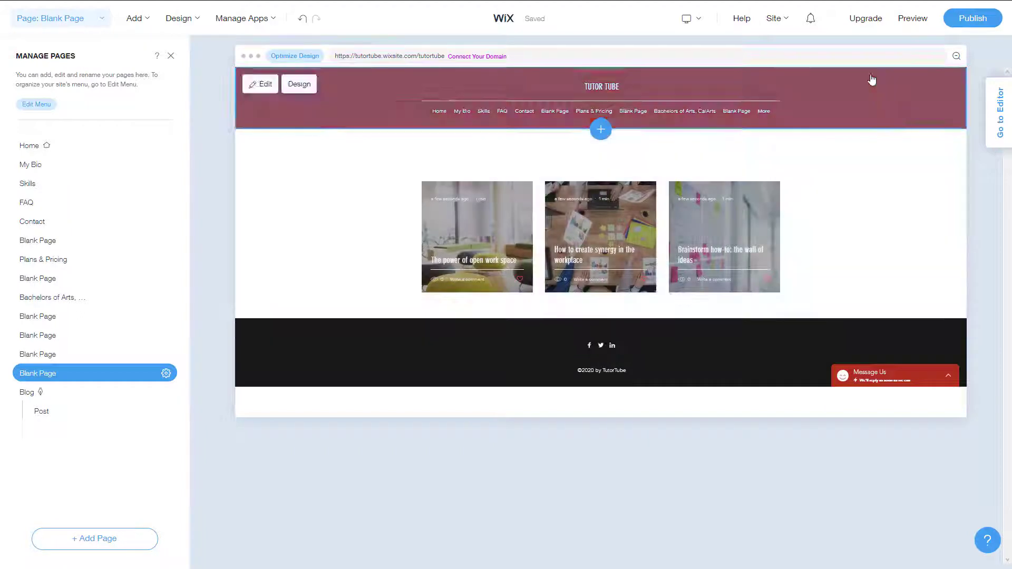
Step: Preview the site, look through the post "The power of open work space", and return to editing
click(903, 20)
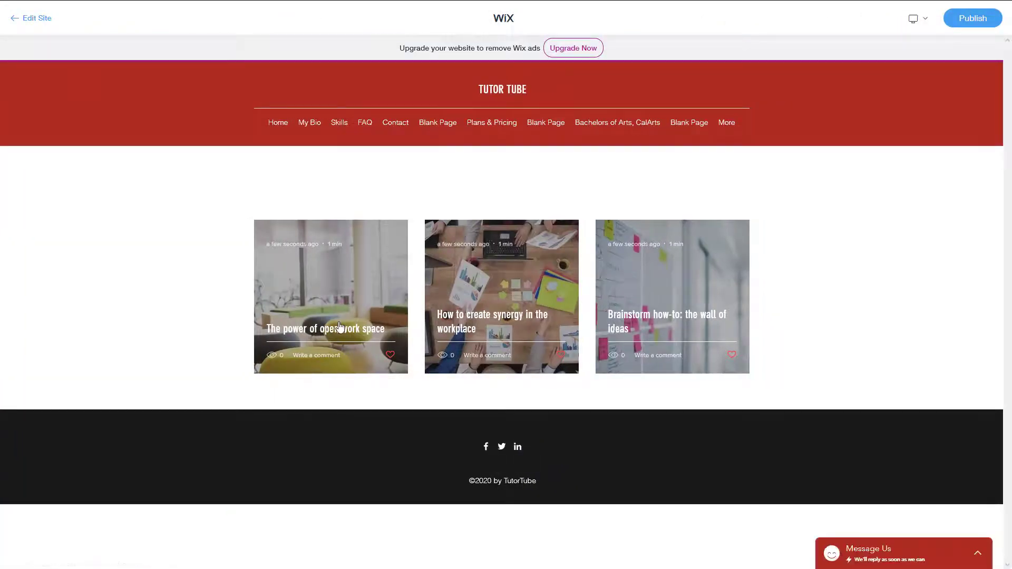
click(353, 332)
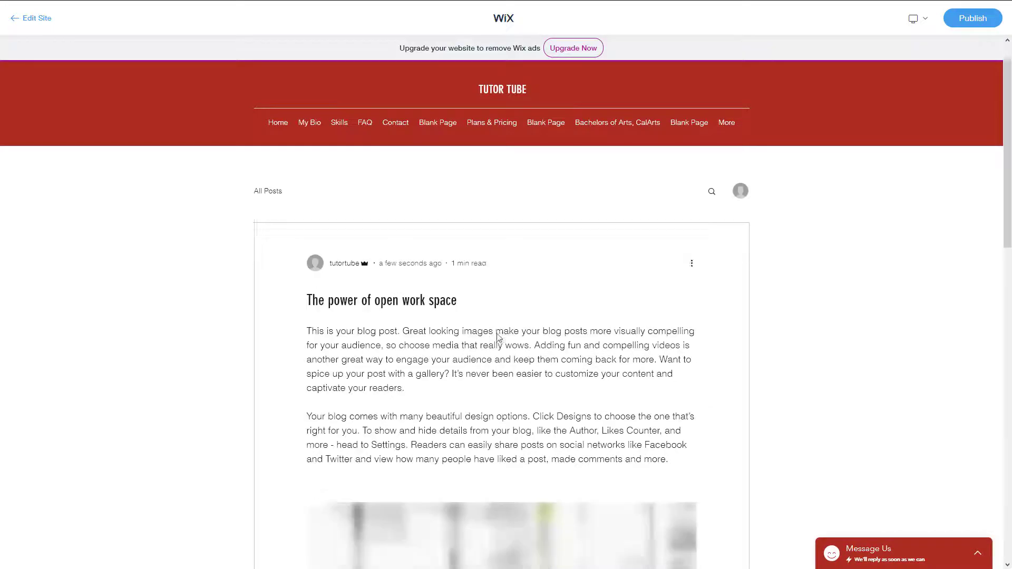
scroll(495, 326, down, 10)
scroll(498, 337, up, 10)
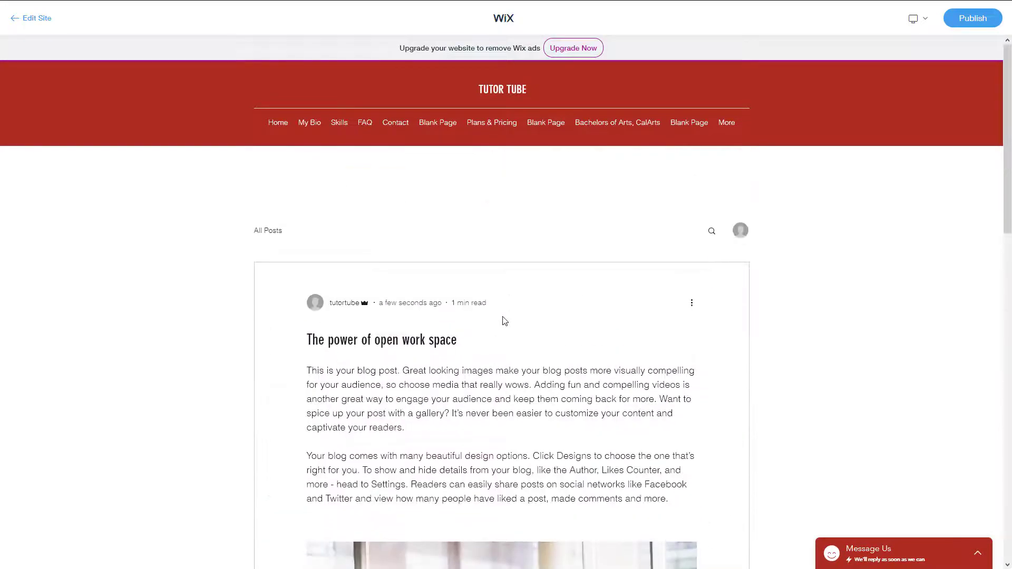
scroll(503, 320, down, 3)
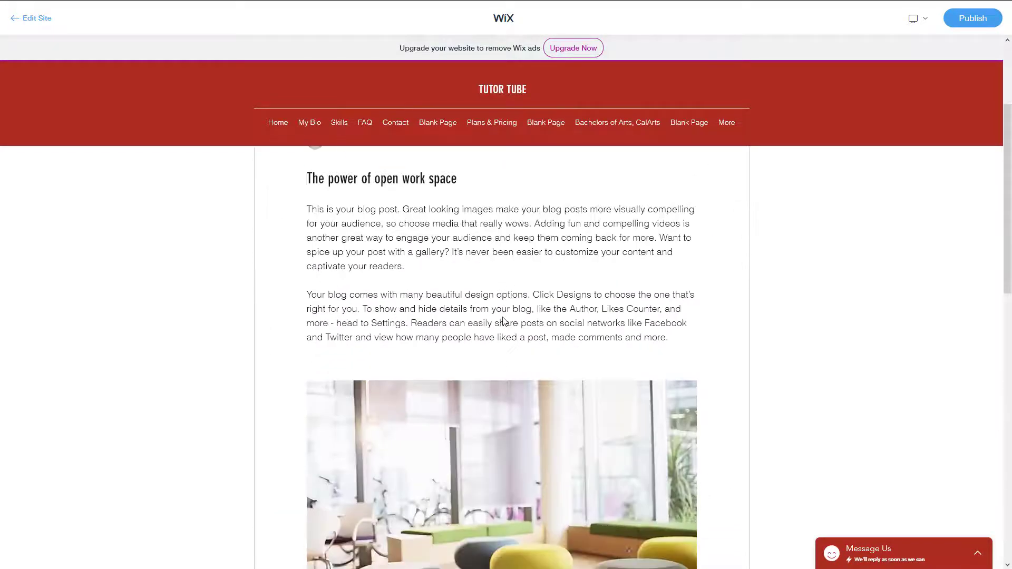
click(16, 21)
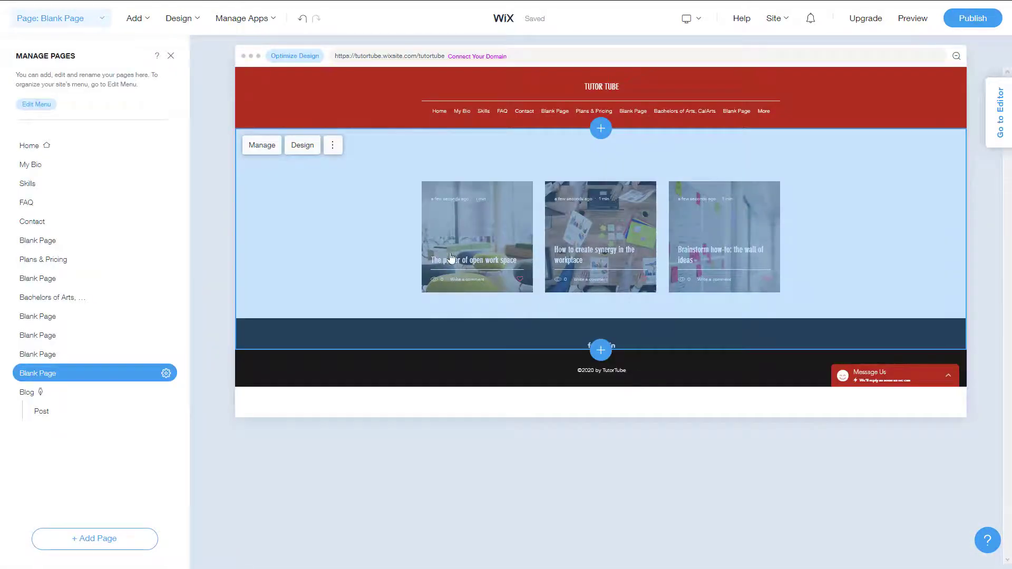
Step: Start a new blog post from the blog feed's post management and title it "Learn Wix ADI"
click(262, 145)
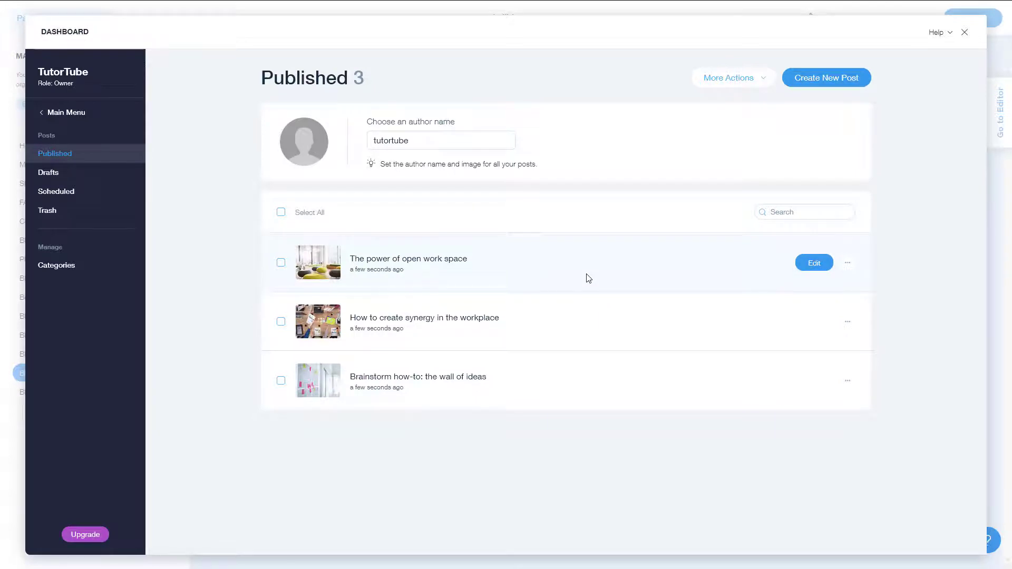
click(805, 78)
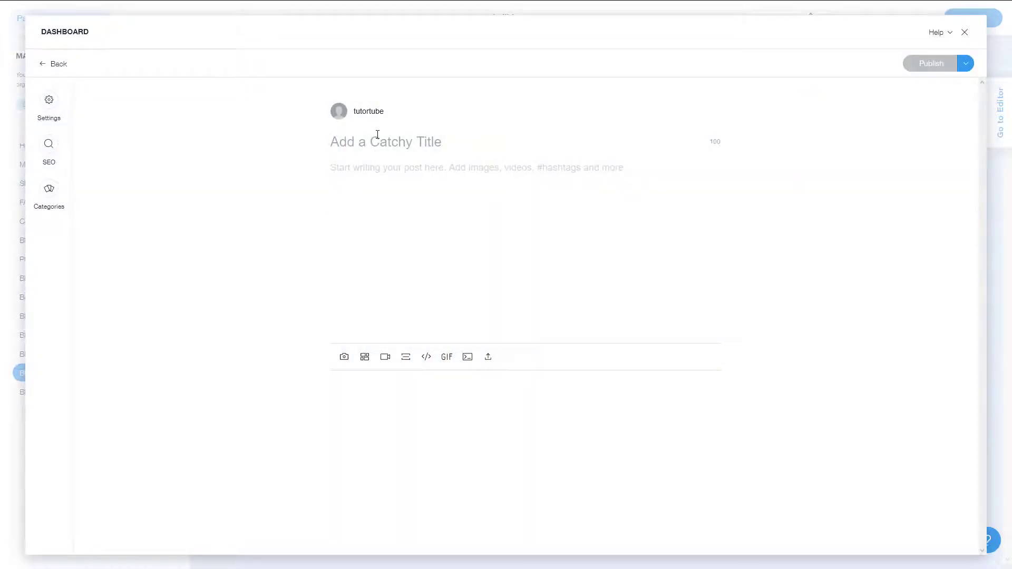
text(Learn Wix ADI)
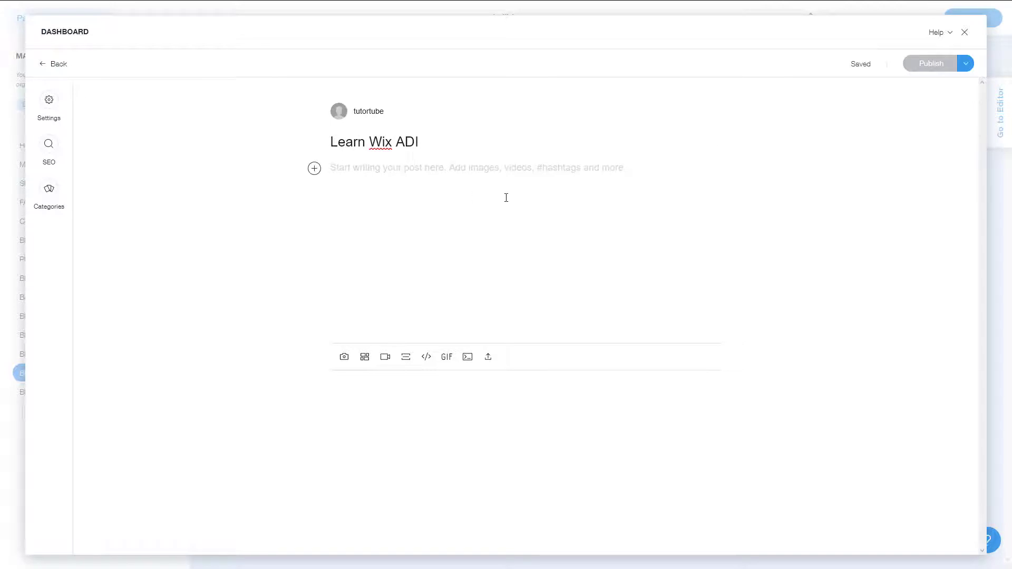
Step: Enter "Test Article" as the body text of the post
text(Ter)
key(BackSpace)
key(BackSpace)
key(BackSpace)
text(Te)
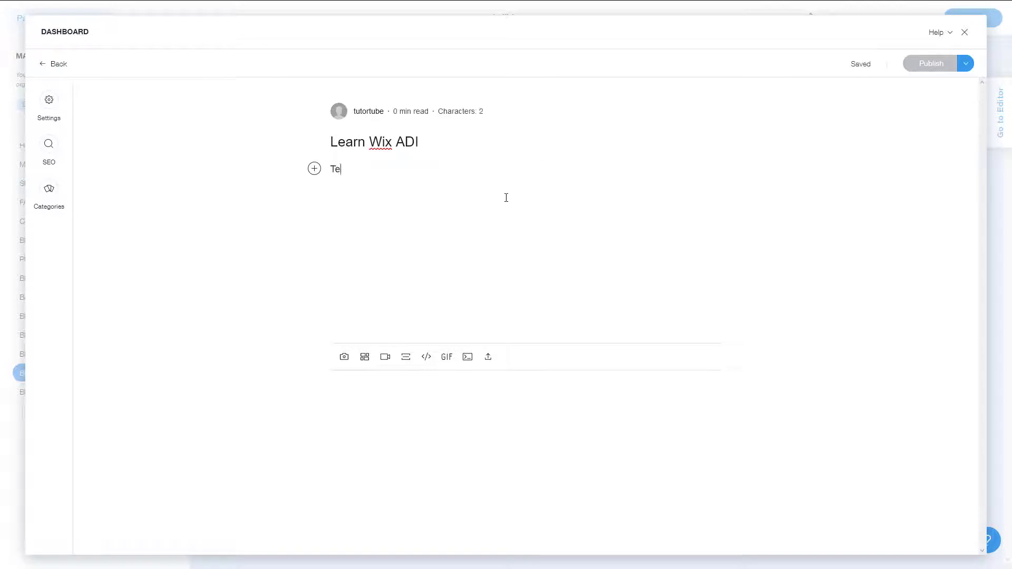
text(st Article)
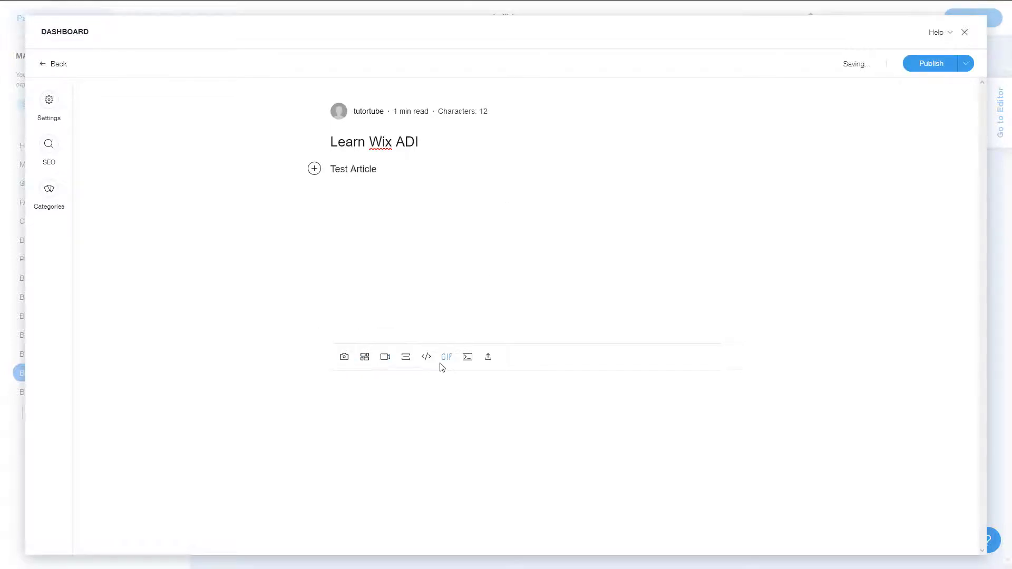
Step: Add a divider below the body text and insert the edited skyscraper photo from Site Files between the text and the divider
click(406, 357)
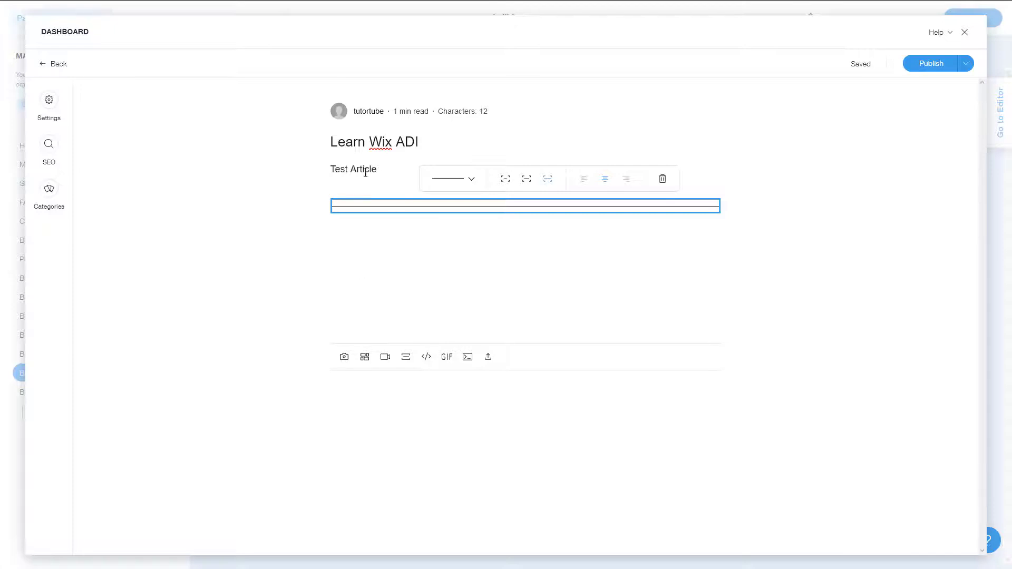
click(343, 185)
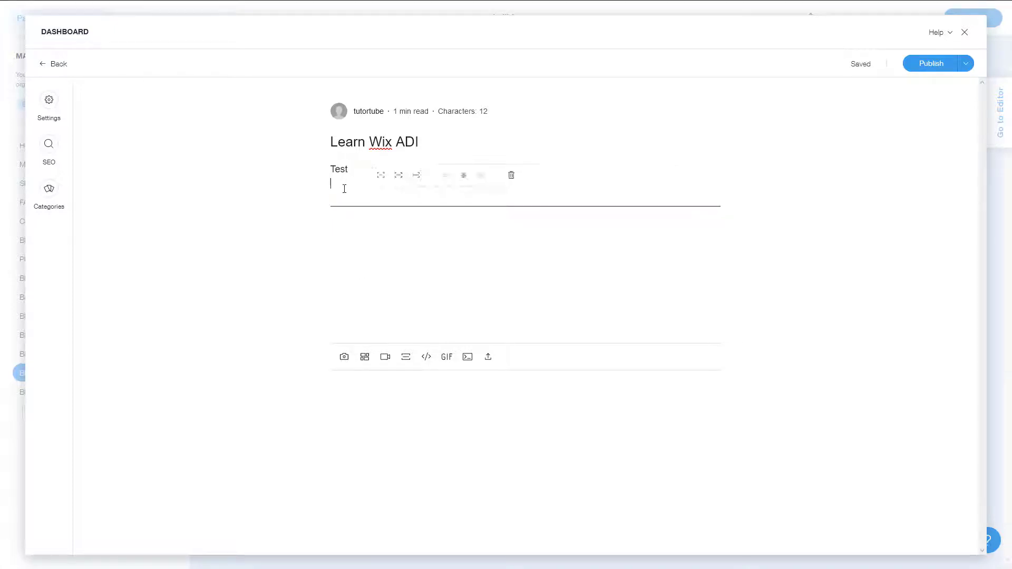
click(344, 358)
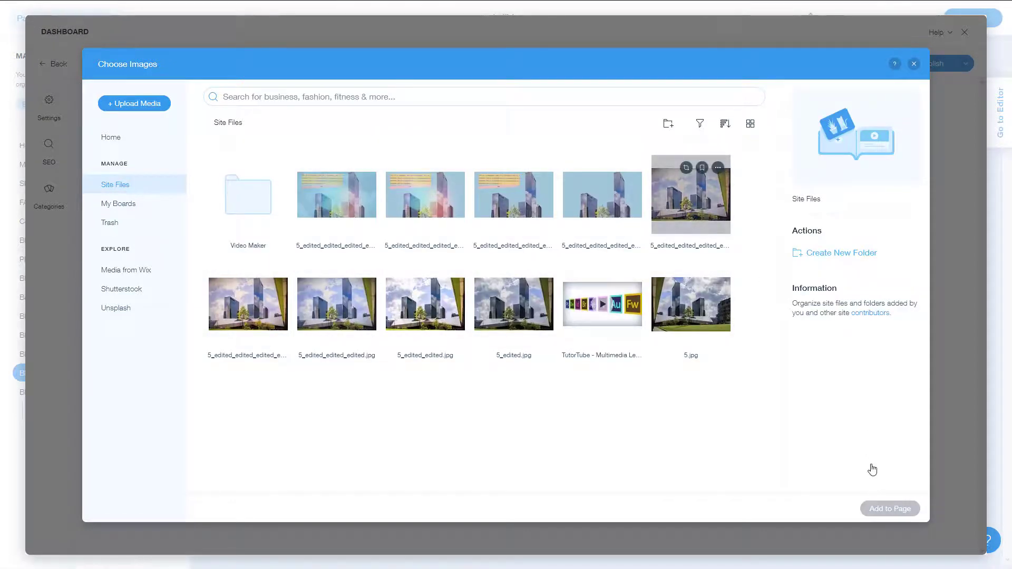
click(704, 216)
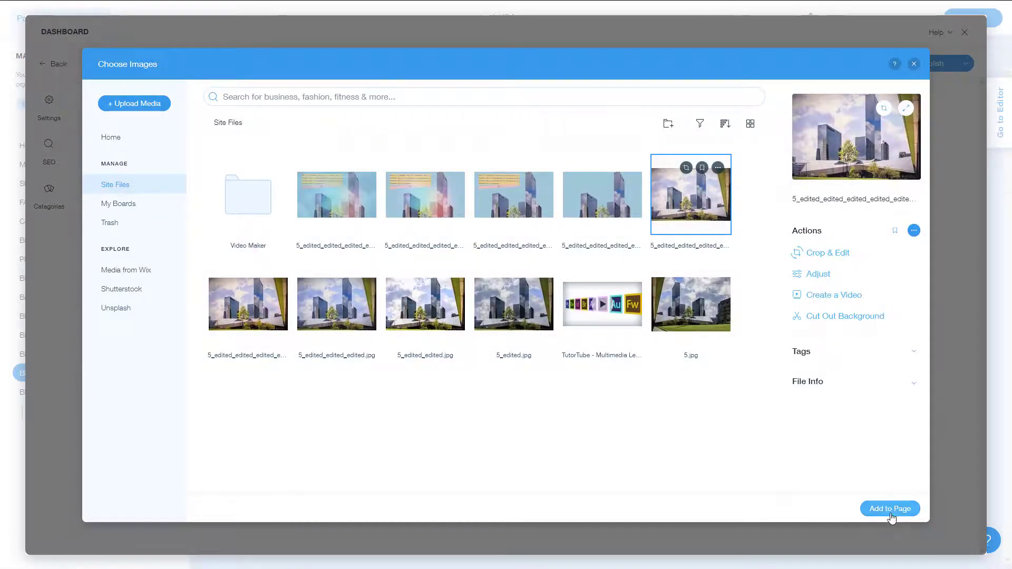
click(890, 509)
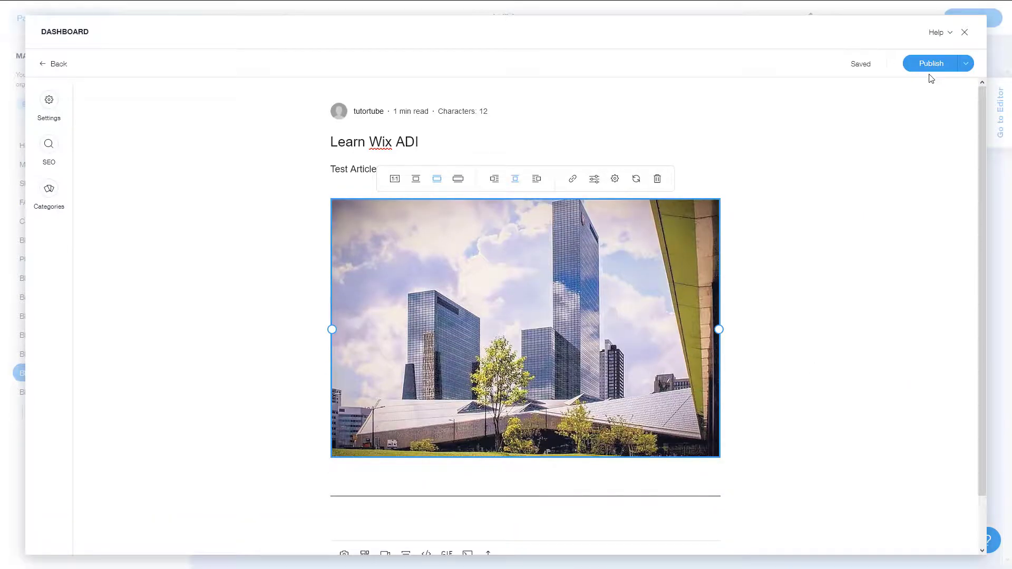
Step: Publish the post, close the dashboard, and decline the offer to add a member's area
click(931, 73)
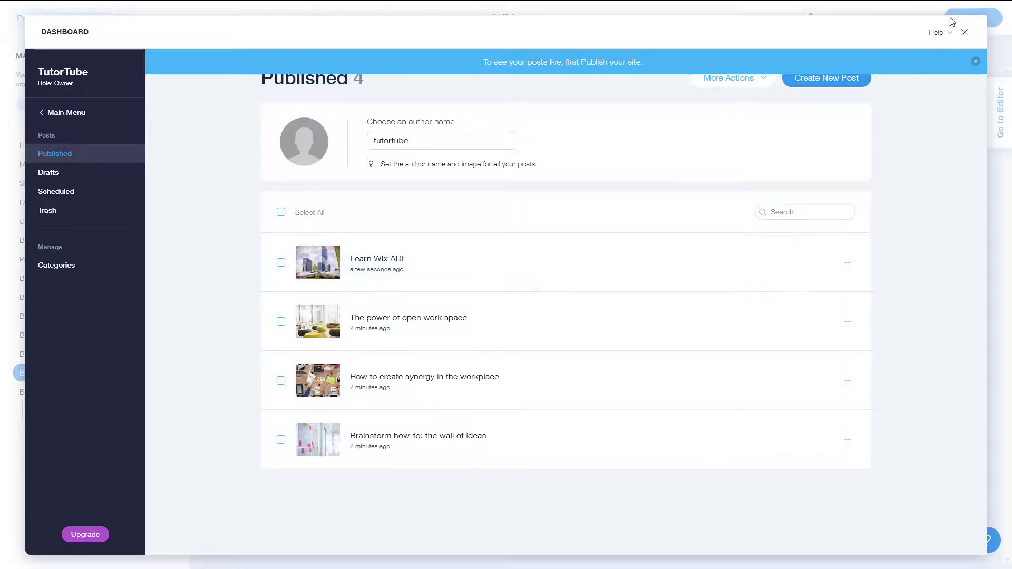
click(967, 34)
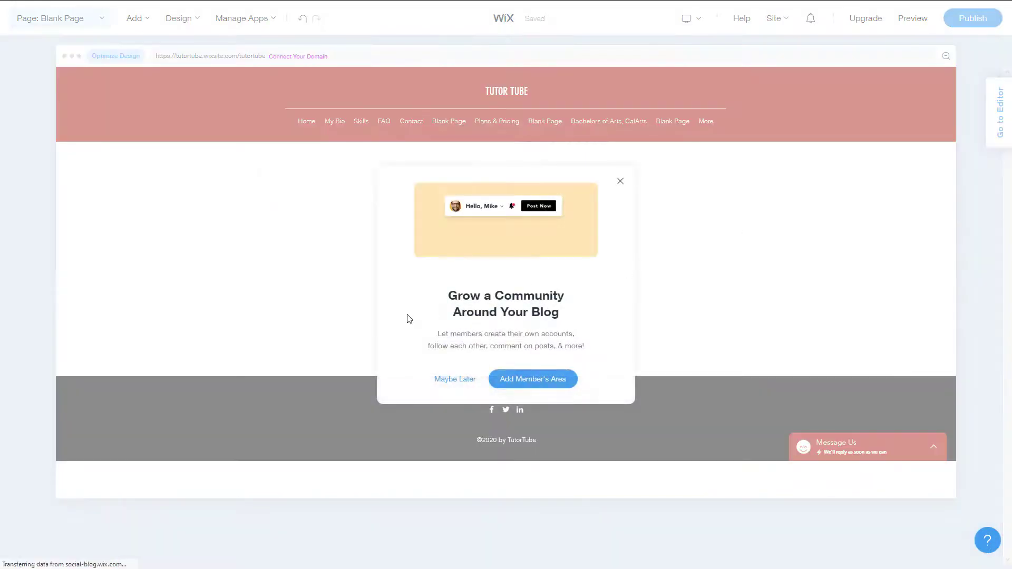
click(455, 381)
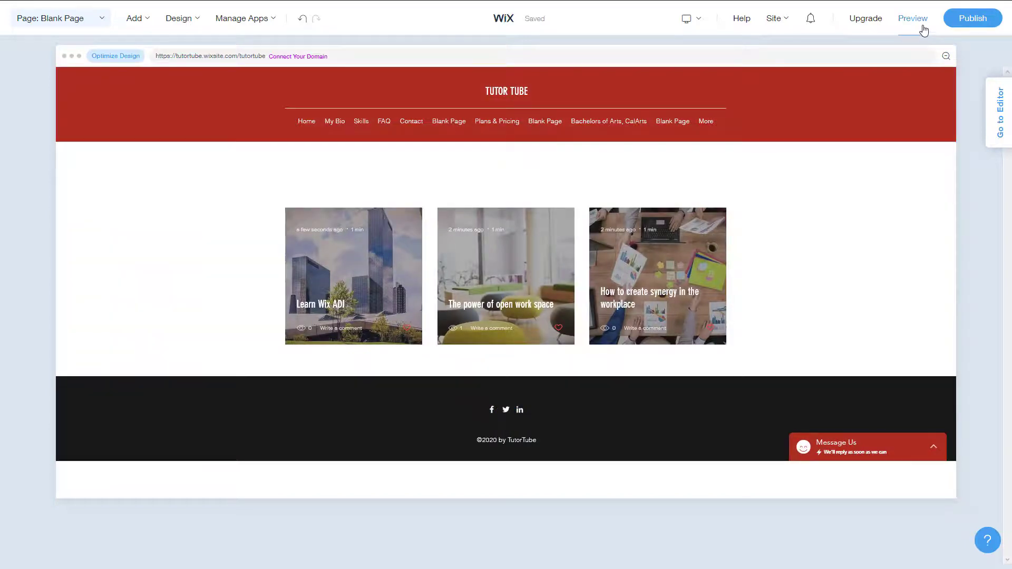
Step: Preview the site and open the "Learn Wix ADI" post from the recent posts of a blog article
click(912, 18)
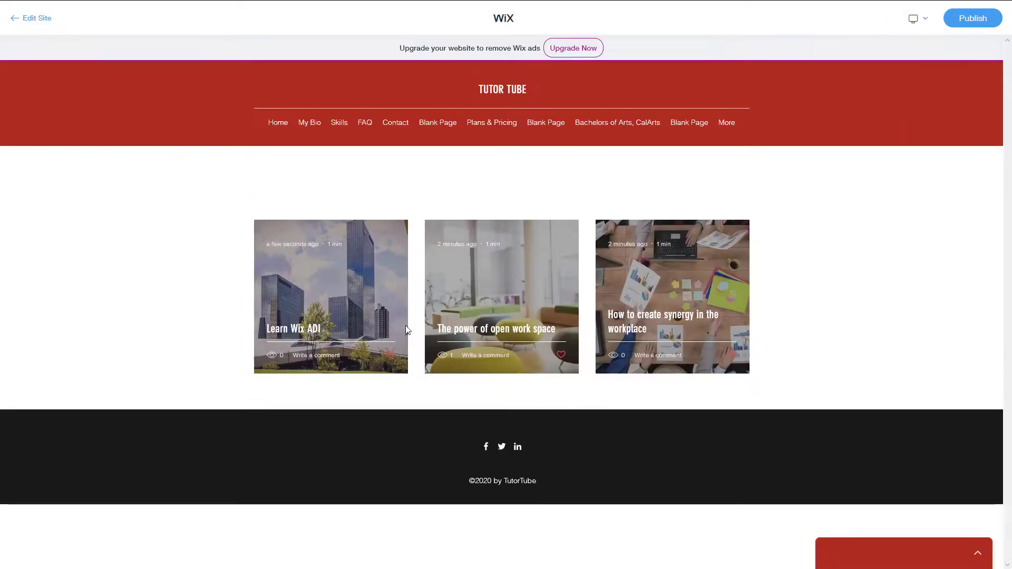
click(338, 311)
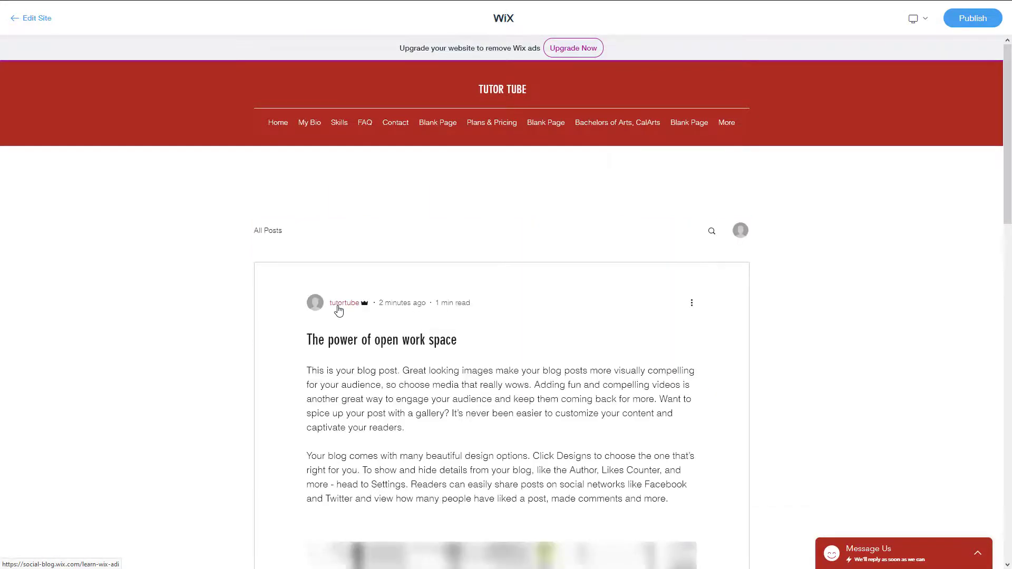
scroll(543, 405, down, 14)
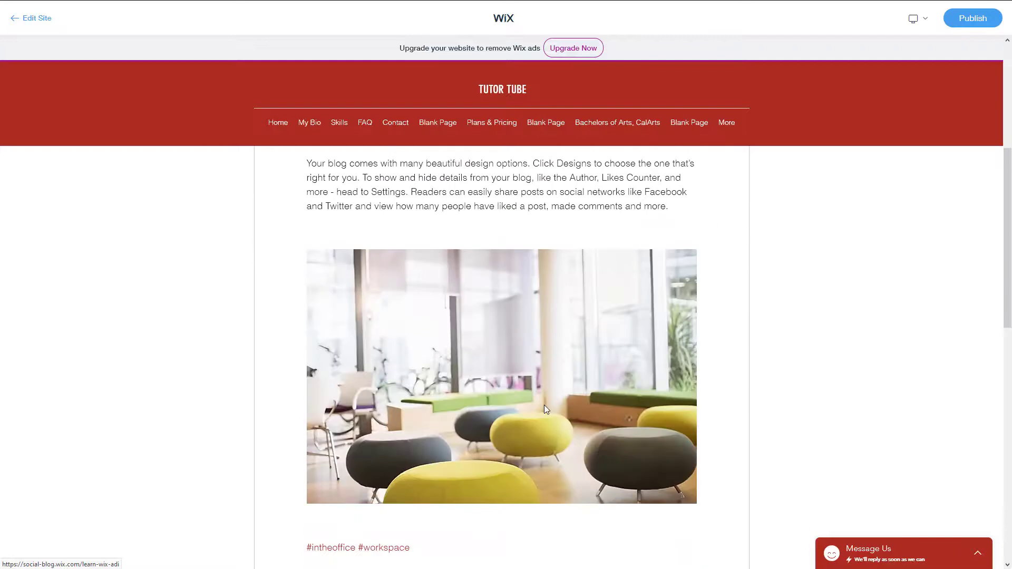
scroll(544, 411, up, 3)
scroll(301, 564, down, 3)
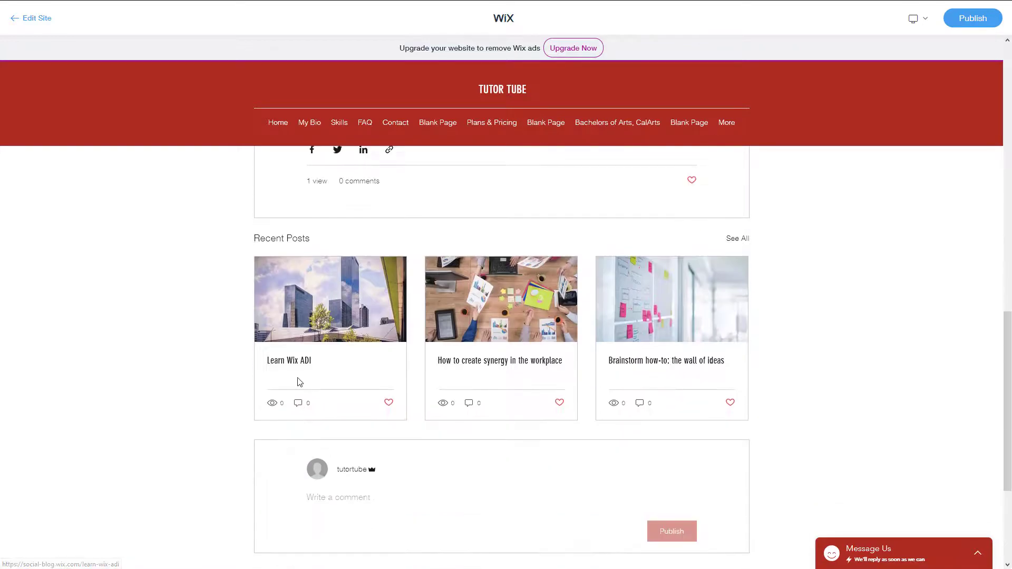
click(292, 365)
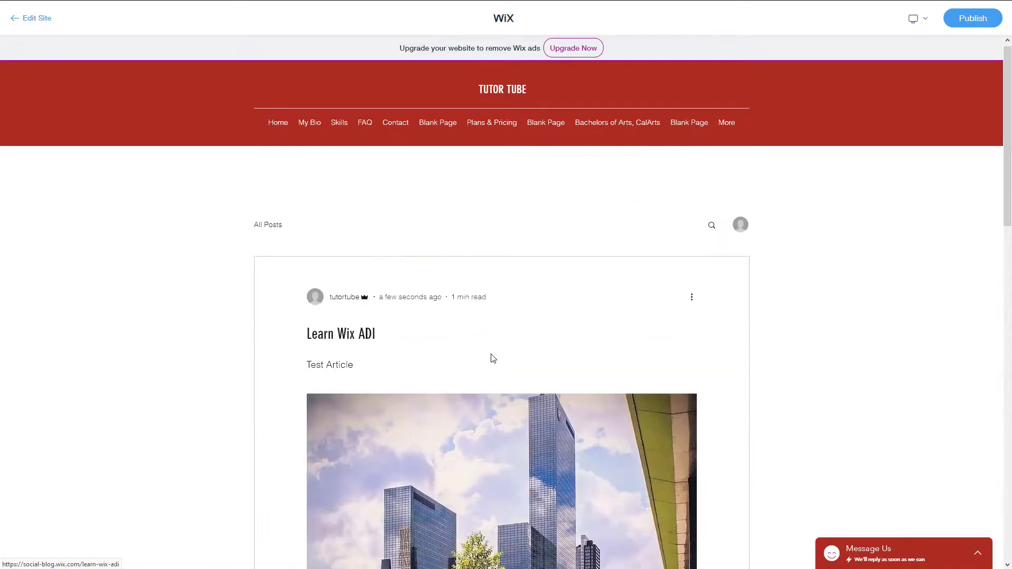
Step: Examine the text, image and divider of the "Learn Wix ADI" post, and return to editing the site
scroll(491, 355, down, 6)
scroll(490, 355, up, 4)
scroll(491, 355, down, 6)
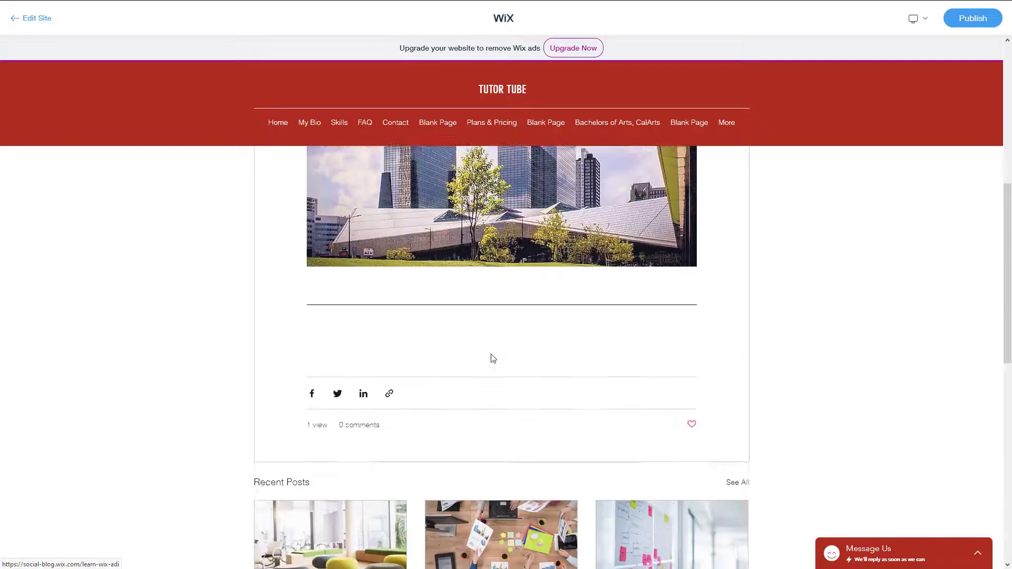
scroll(490, 357, up, 5)
scroll(561, 476, up, 4)
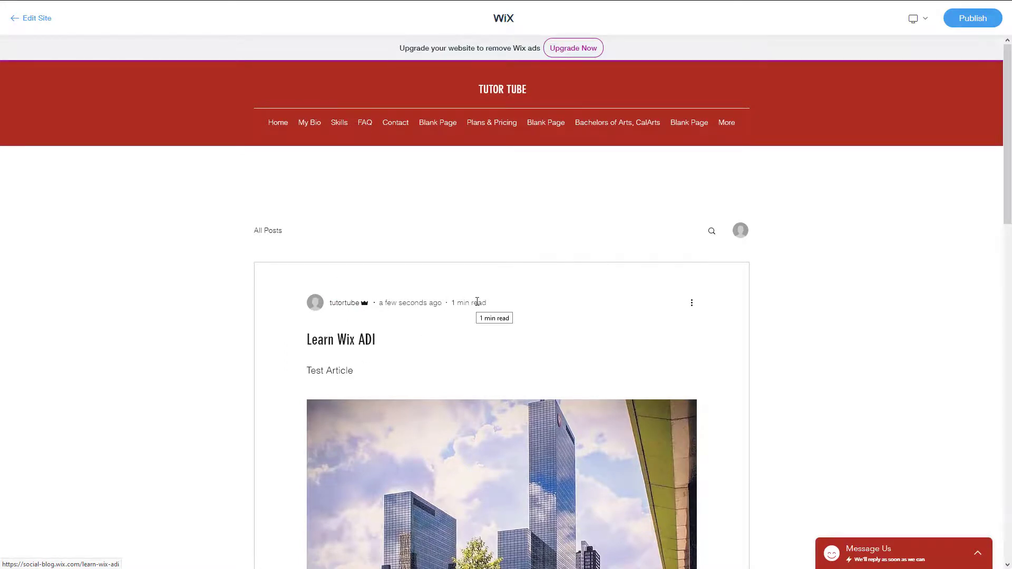
click(45, 21)
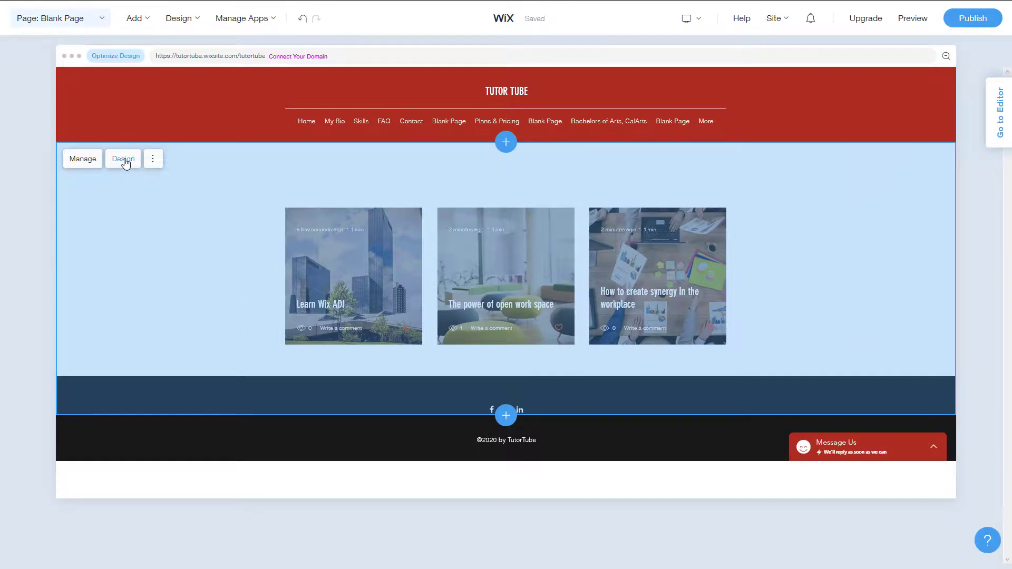
Step: Change the blog feed to the three-column layout with titles below the images, and open the feed's display settings
click(123, 160)
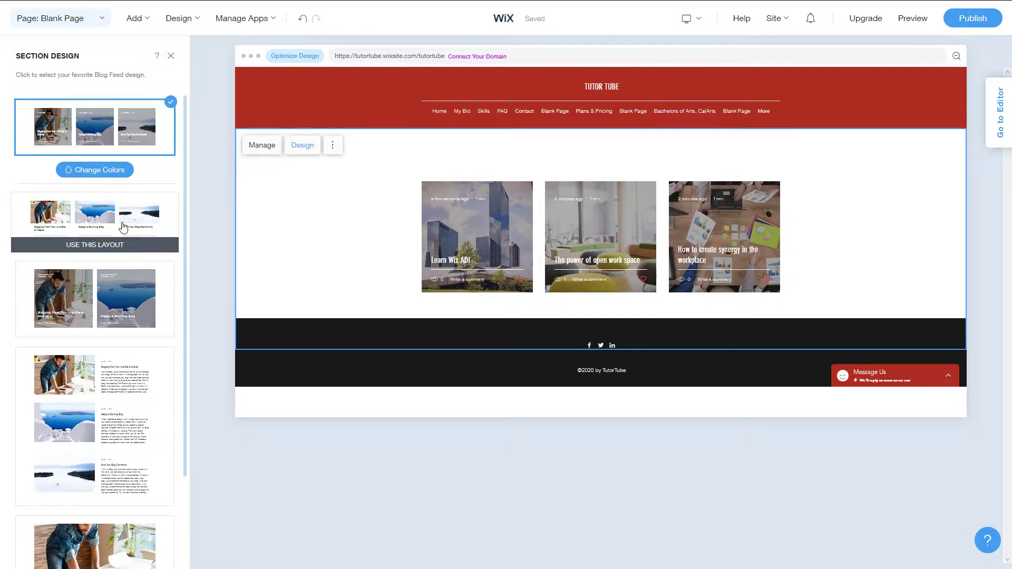
click(123, 226)
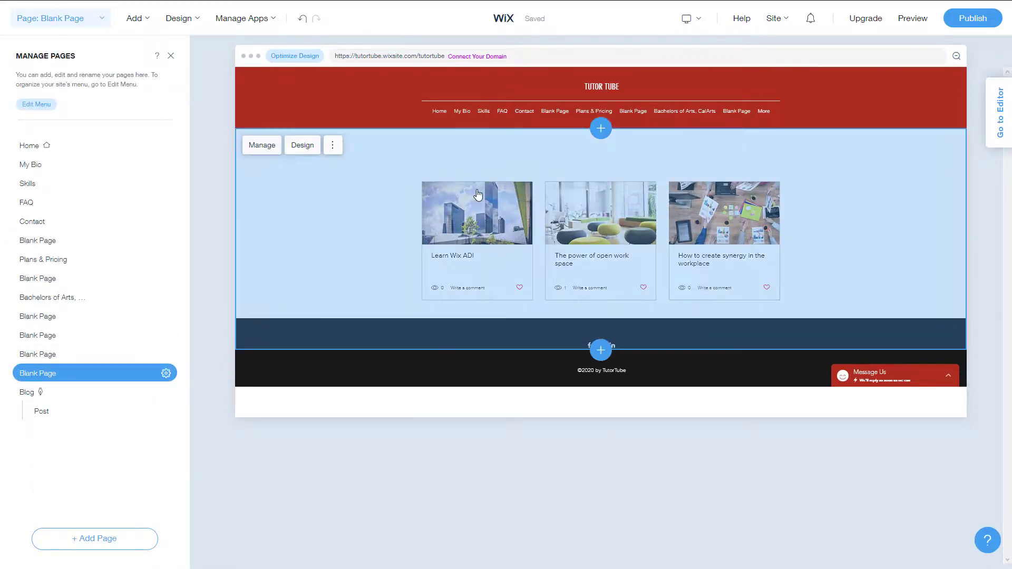
click(416, 176)
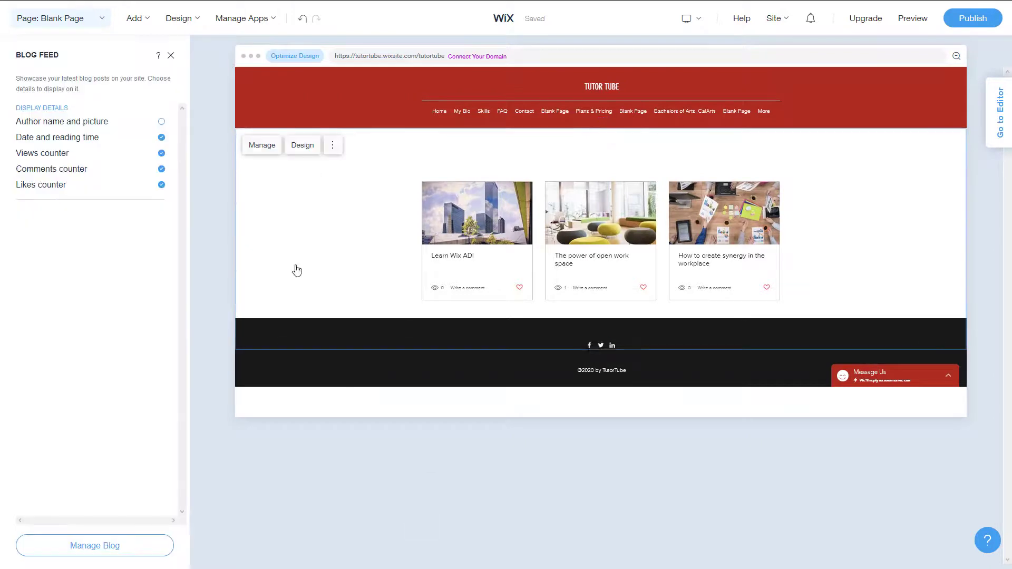
Step: Change the blog feed to the stacked list layout with images beside the post text, and open the feed's display settings
click(298, 147)
scroll(132, 264, down, 3)
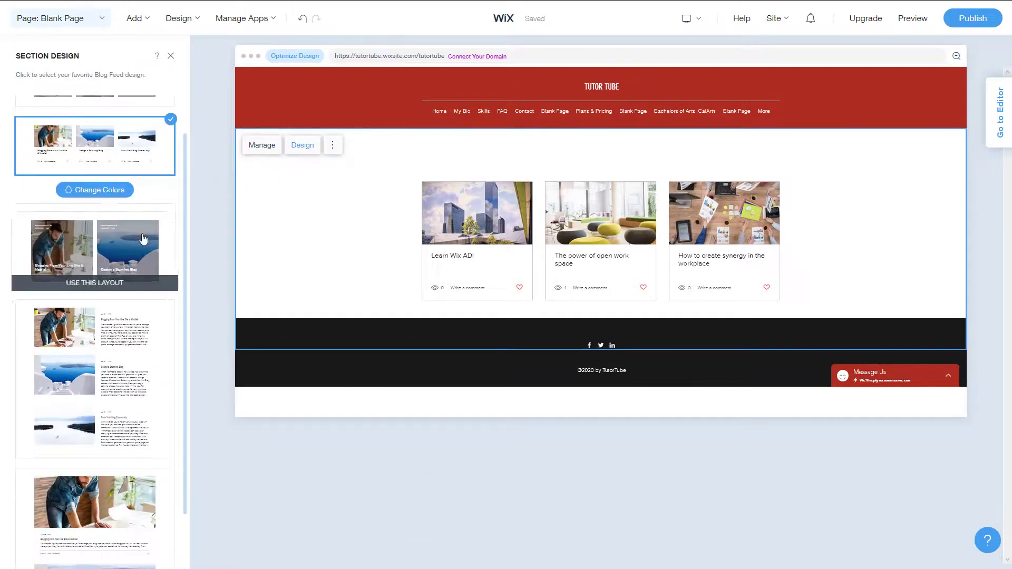
click(128, 302)
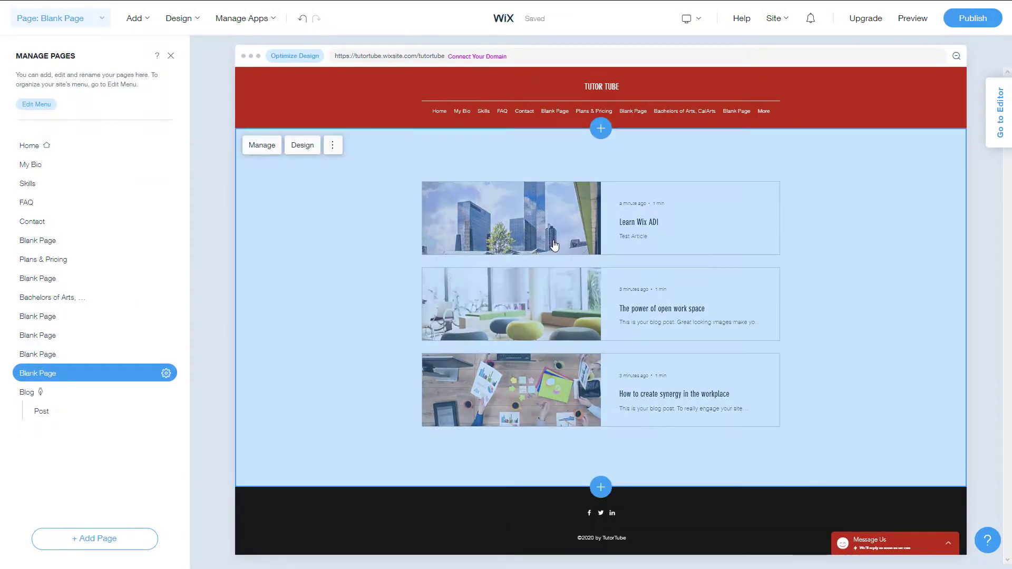
click(552, 245)
click(295, 171)
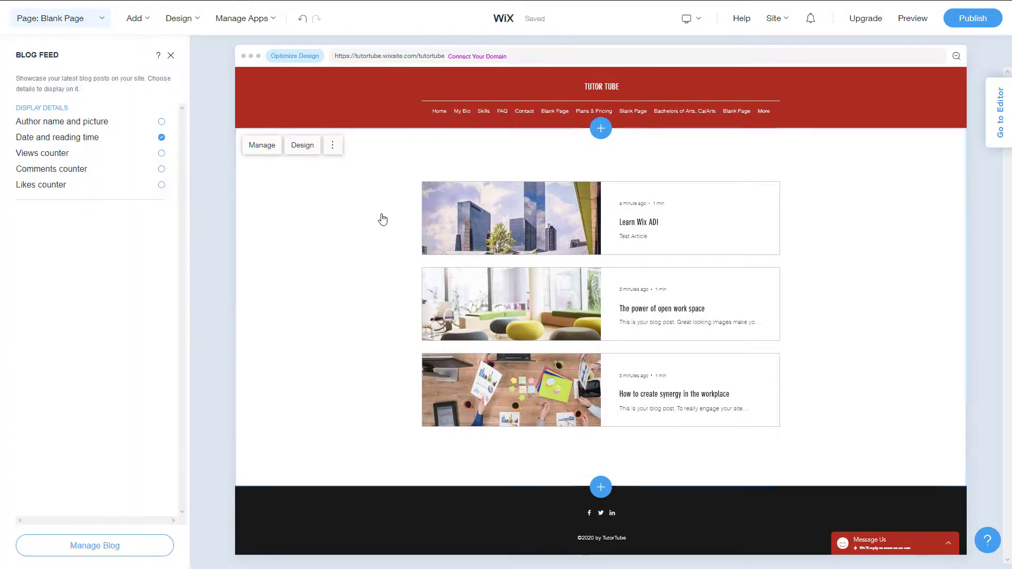
Step: Change the blog feed to the single-column layout with large full-width images above the post text
click(310, 146)
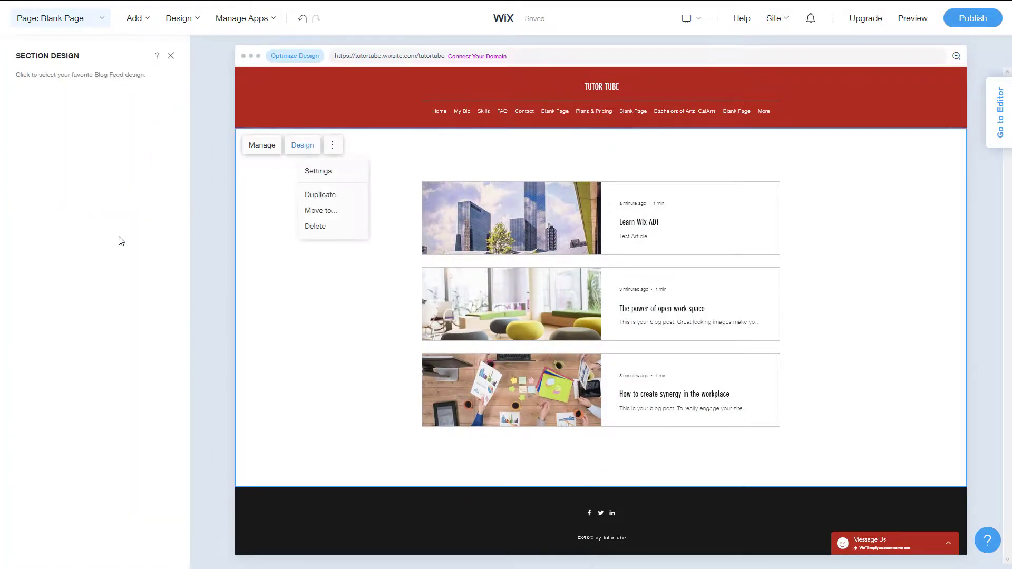
scroll(116, 231, down, 3)
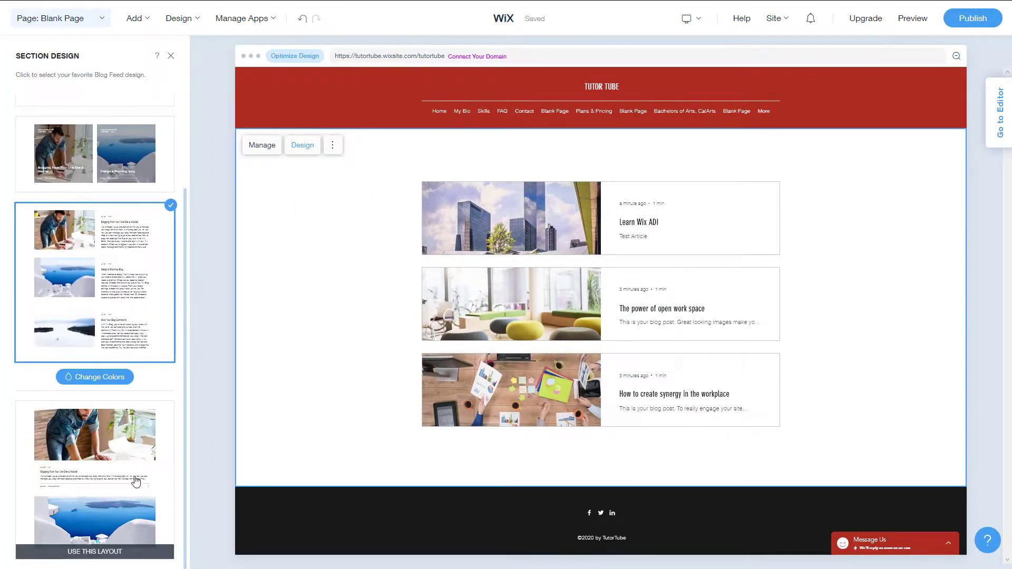
click(131, 447)
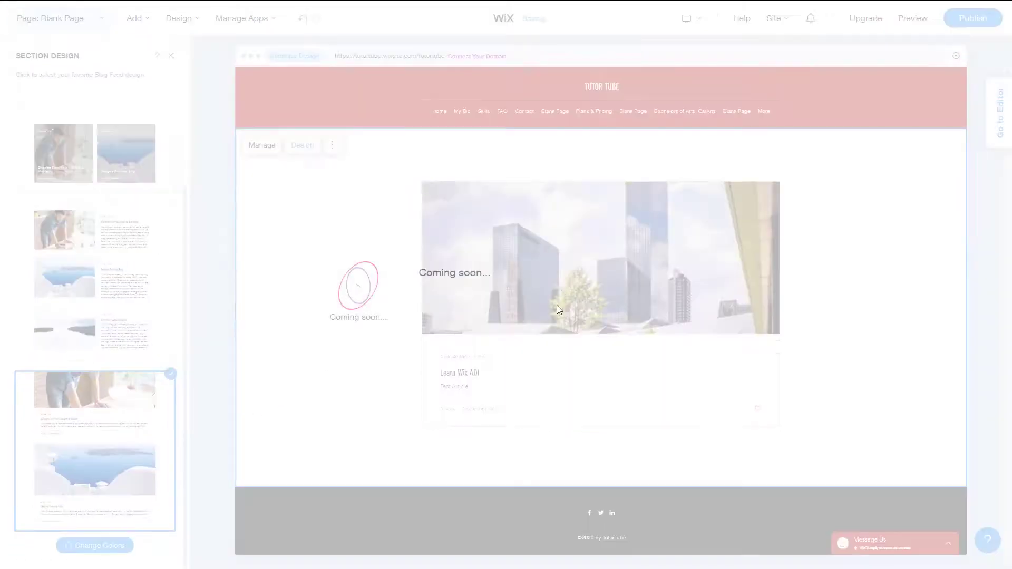